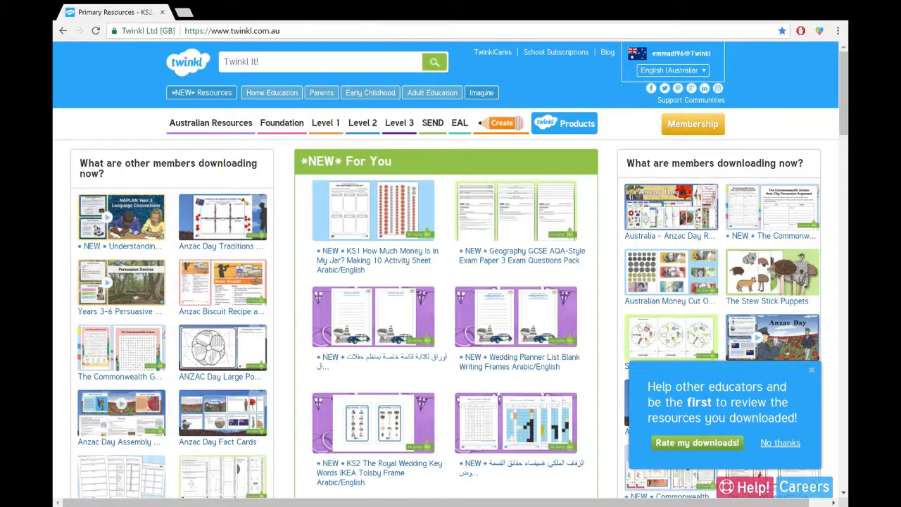
# Step: Open the Twinkl Create resource maker from the Twinkl homepage
pyautogui.click(299, 35)
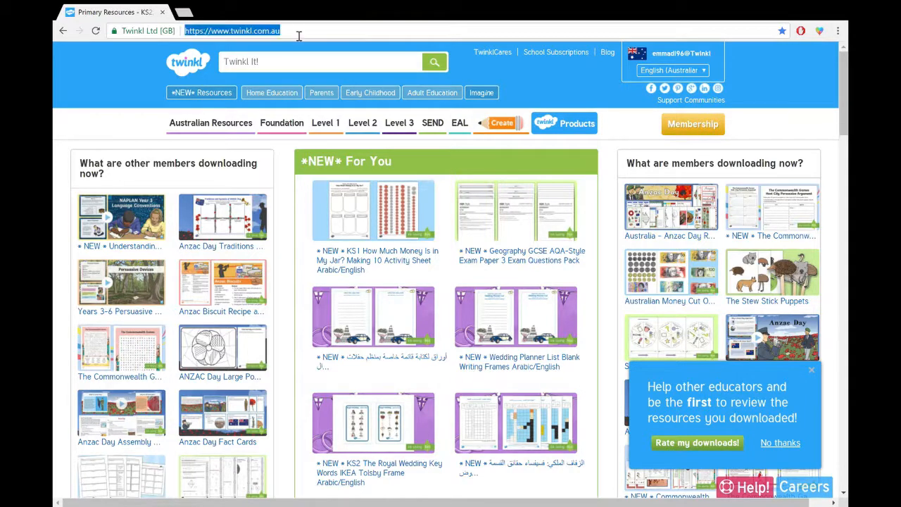
pyautogui.click(512, 133)
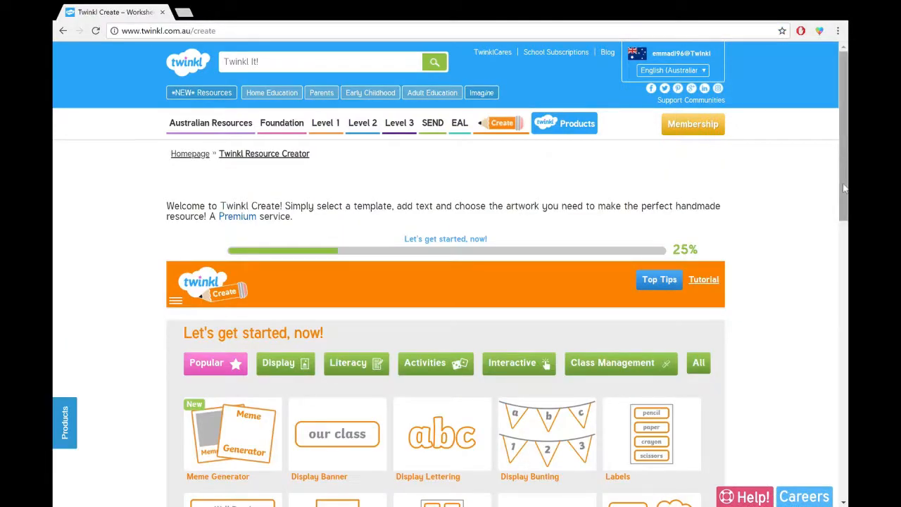
# Step: Look through the Literacy, Activities, Class Management and Popular template categories
pyautogui.scroll(-1, 844, 225)
pyautogui.scroll(-1, 844, 225)
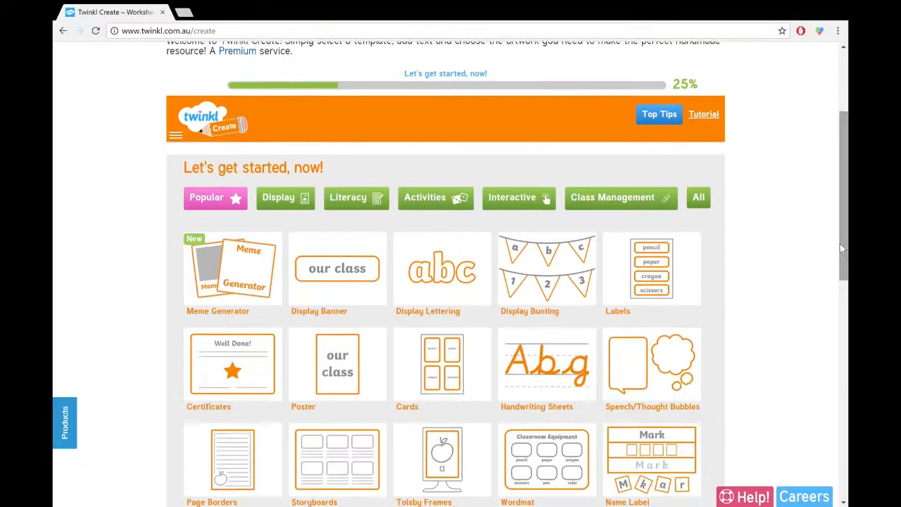
pyautogui.click(358, 198)
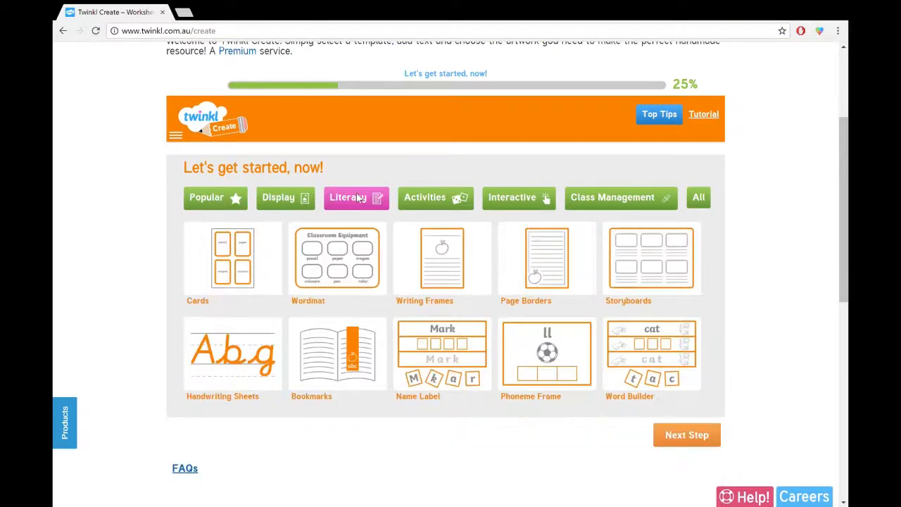
pyautogui.click(438, 198)
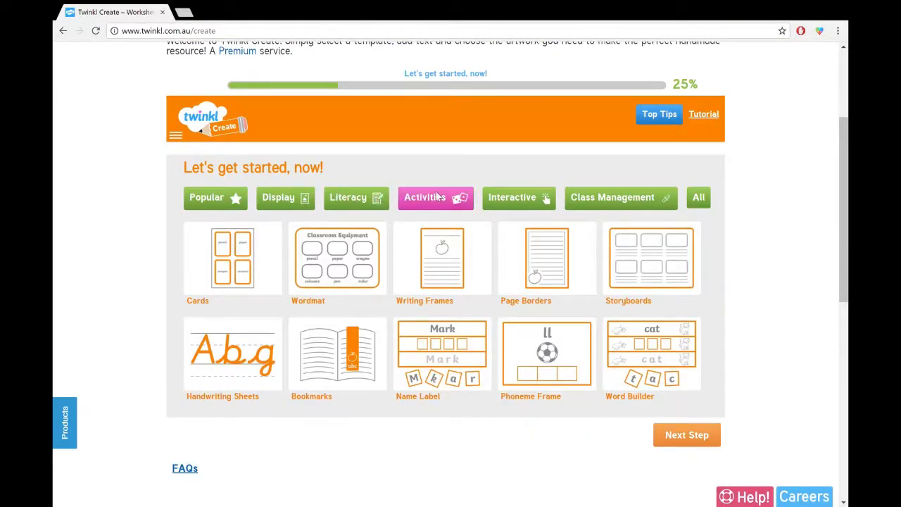
pyautogui.click(589, 199)
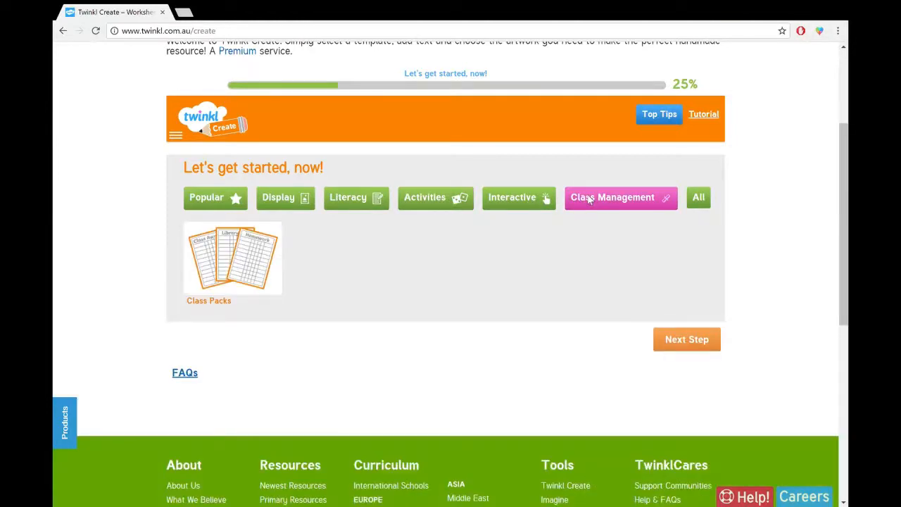
pyautogui.click(198, 197)
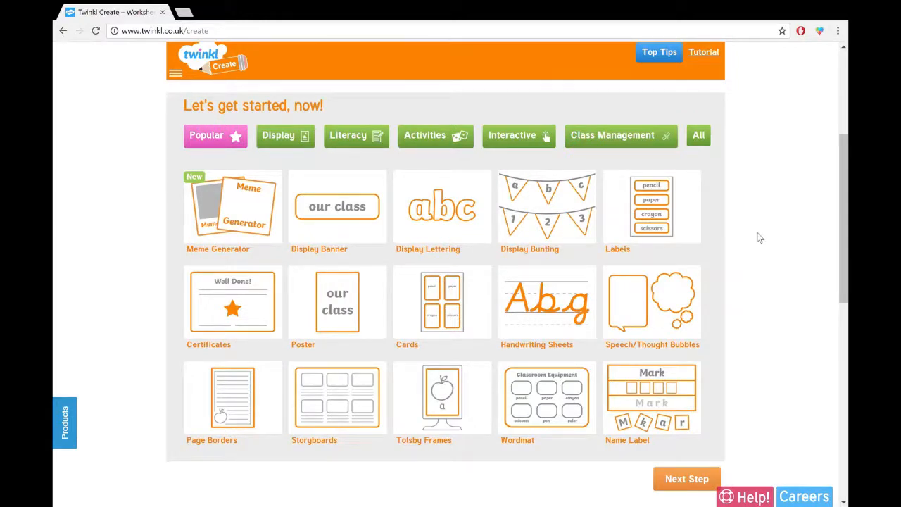
# Step: Start a Display Banner resource from the popular templates in the Standard banner size
pyautogui.click(359, 190)
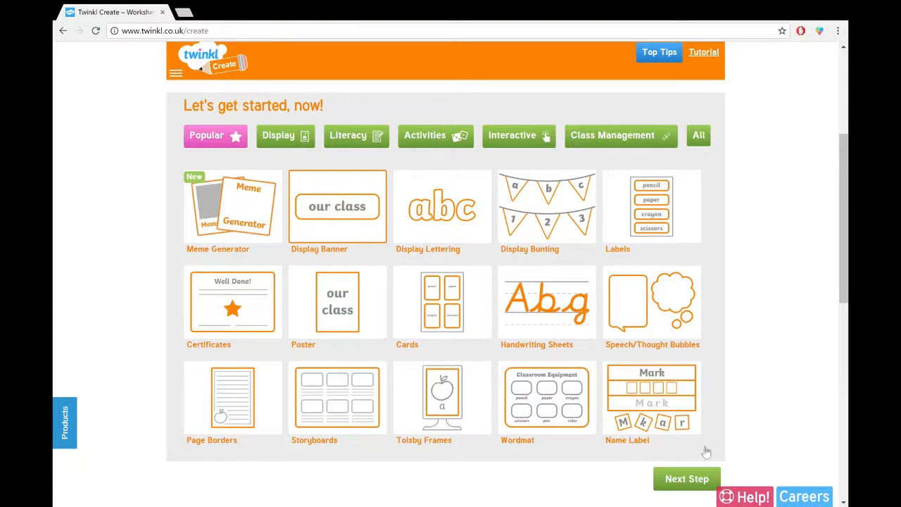
pyautogui.click(675, 480)
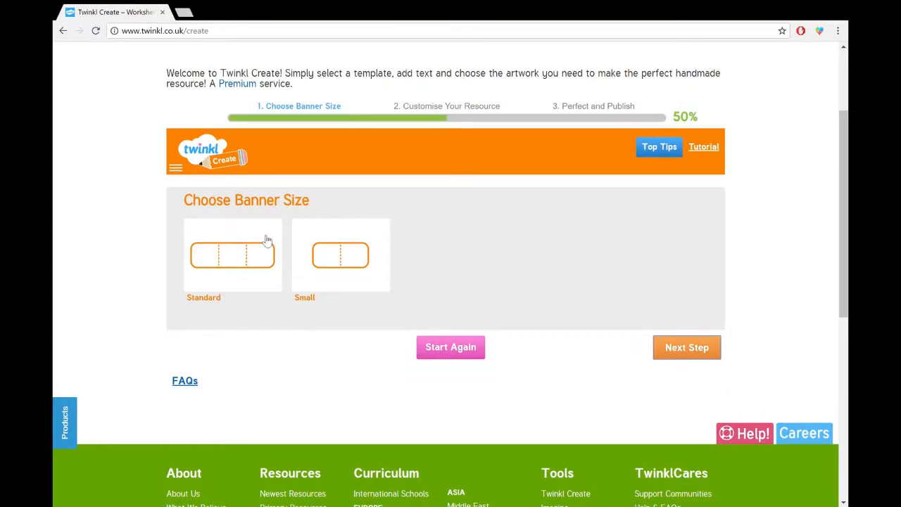
pyautogui.click(251, 237)
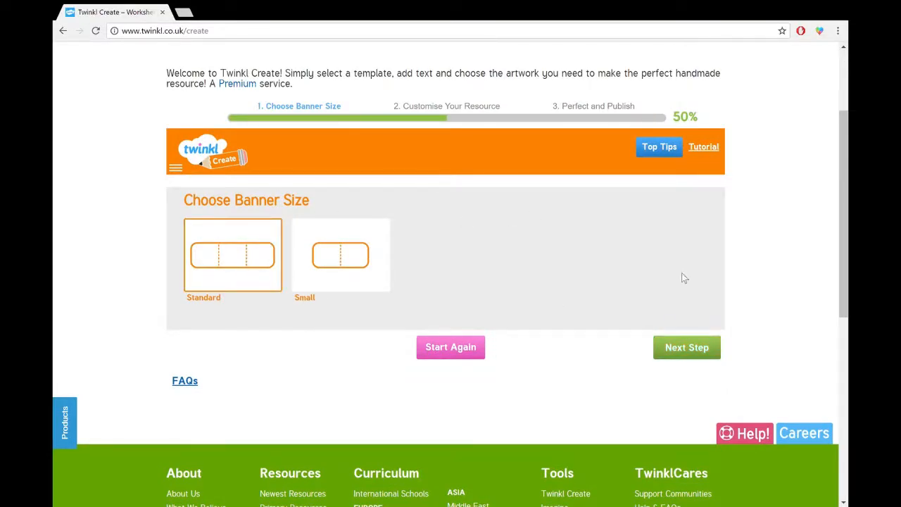
pyautogui.click(699, 354)
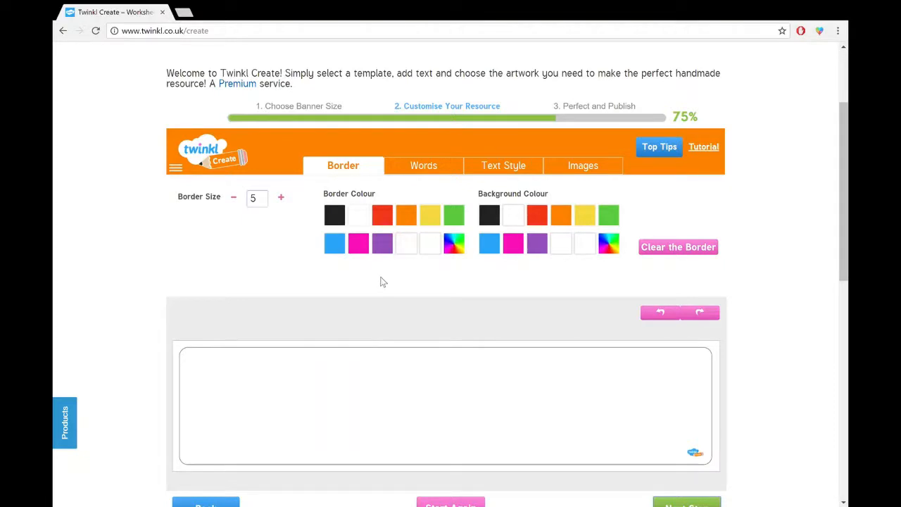
# Step: Give the banner a blue border and a green background
pyautogui.click(339, 246)
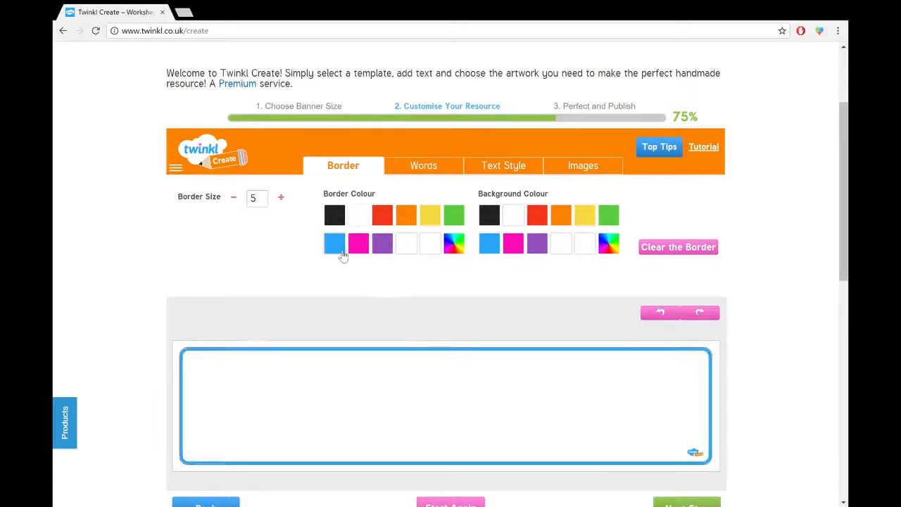
pyautogui.click(610, 212)
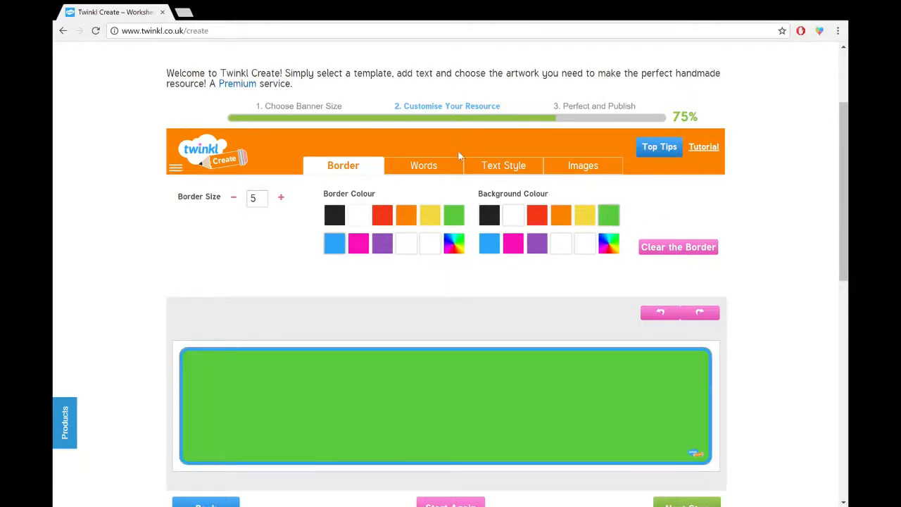
# Step: Add the word "Dinosaurs" to the banner and nudge it slightly up and to the left
pyautogui.click(425, 169)
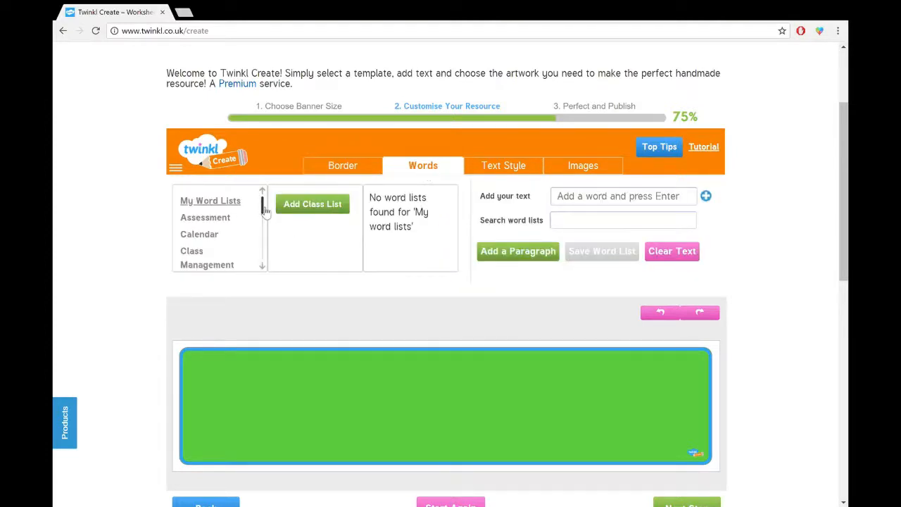
pyautogui.moveTo(264, 207)
pyautogui.mouseDown()
pyautogui.moveTo(263, 234)
pyautogui.moveTo(264, 200)
pyautogui.mouseUp()
pyautogui.click(569, 203)
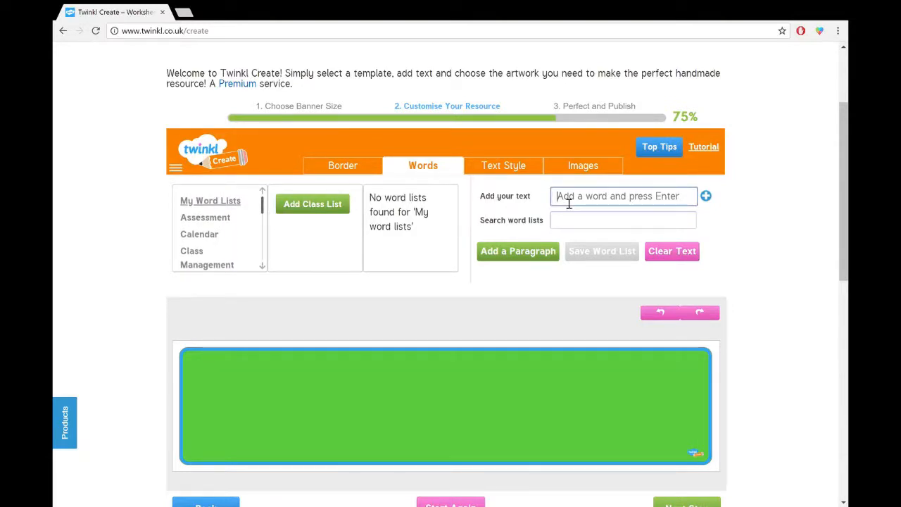
pyautogui.write('Di')
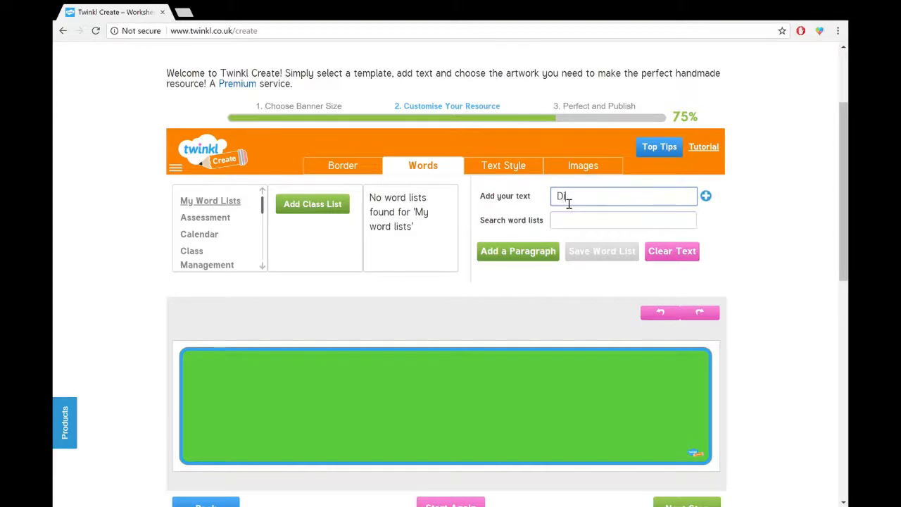
pyautogui.write('nosaurs')
pyautogui.click(706, 197)
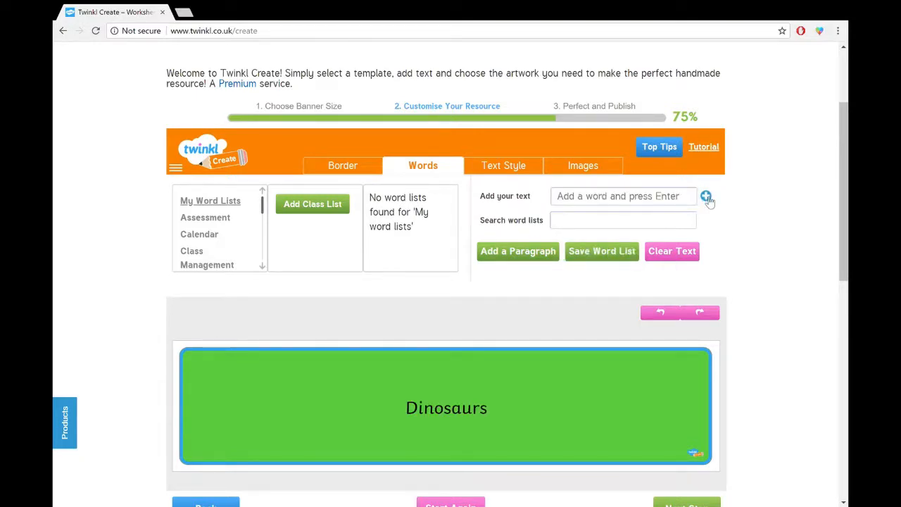
pyautogui.click(437, 416)
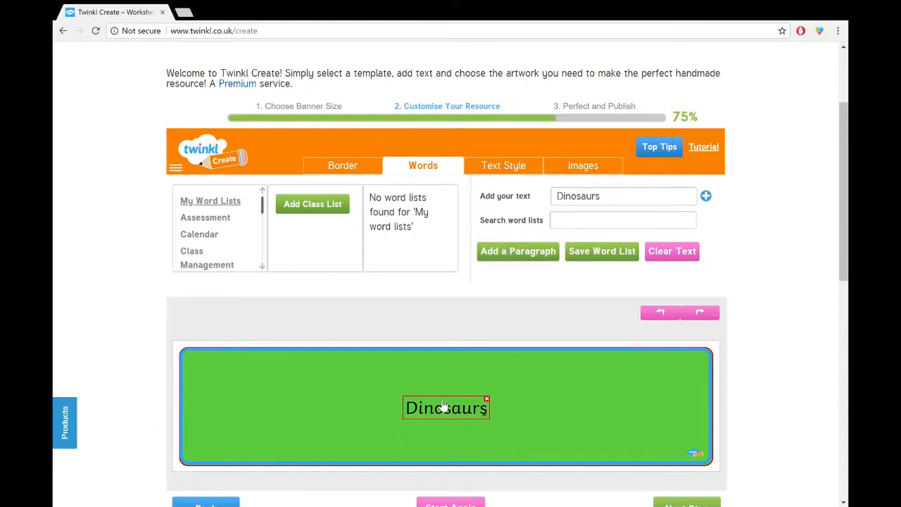
pyautogui.moveTo(443, 406)
pyautogui.mouseDown()
pyautogui.moveTo(328, 394)
pyautogui.moveTo(617, 391)
pyautogui.moveTo(437, 399)
pyautogui.mouseUp()
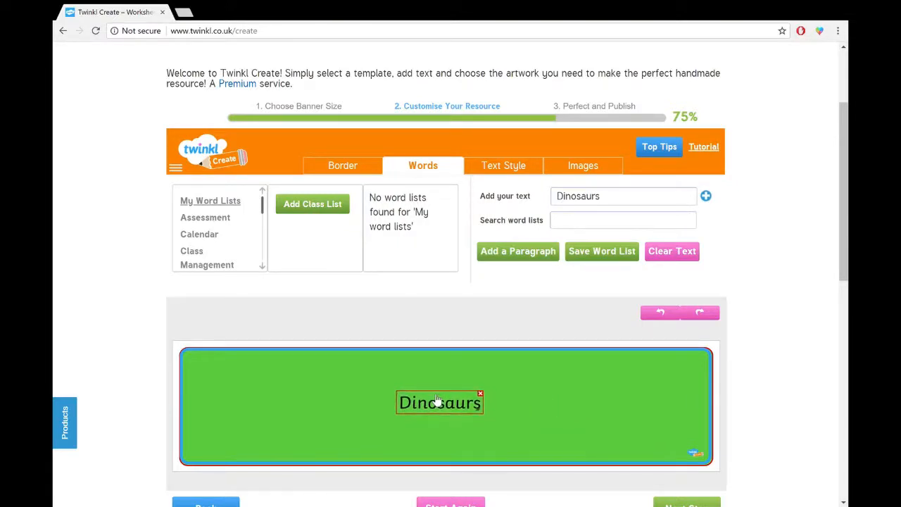
# Step: Set the "Dinosaurs" text in the Idol Wild font and enlarge it to size 56
pyautogui.click(501, 171)
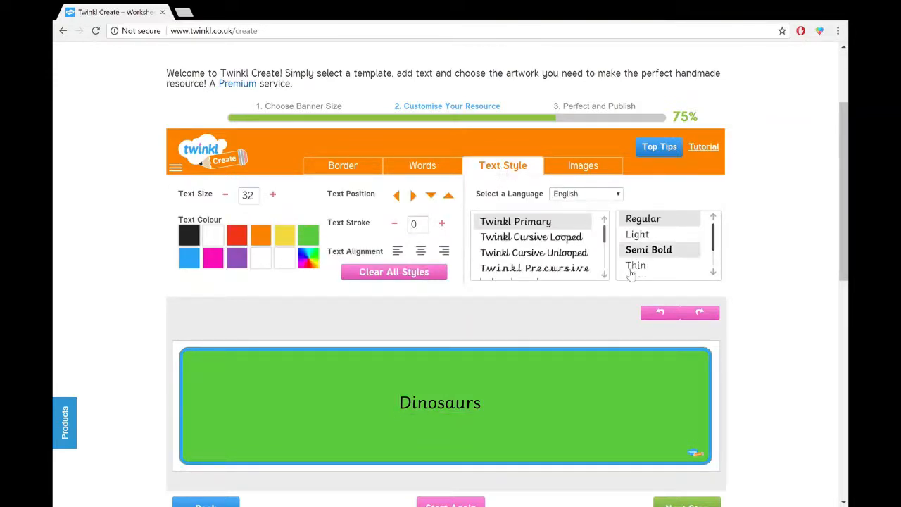
pyautogui.scroll(-5, 607, 260)
pyautogui.scroll(1, 606, 253)
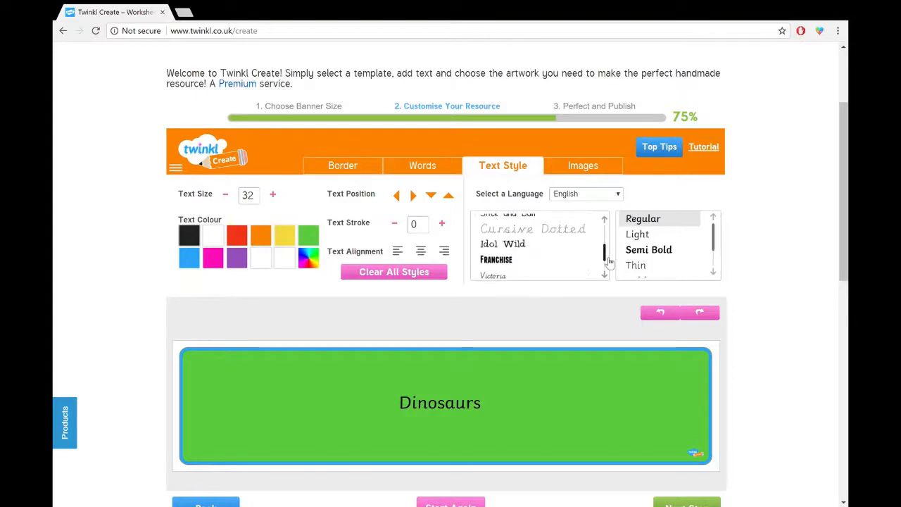
pyautogui.click(523, 244)
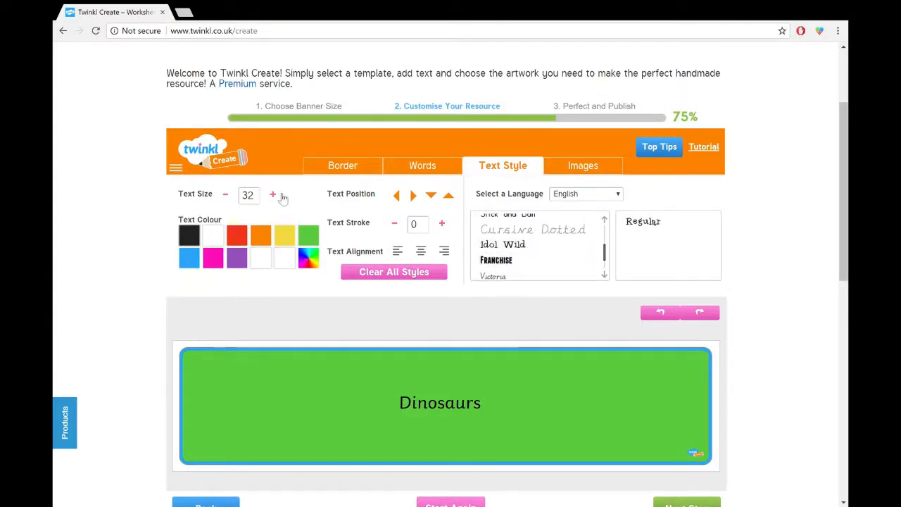
pyautogui.click(274, 194)
pyautogui.click(273, 194)
pyautogui.click(274, 195)
pyautogui.click(274, 194)
pyautogui.click(274, 194)
pyautogui.click(274, 195)
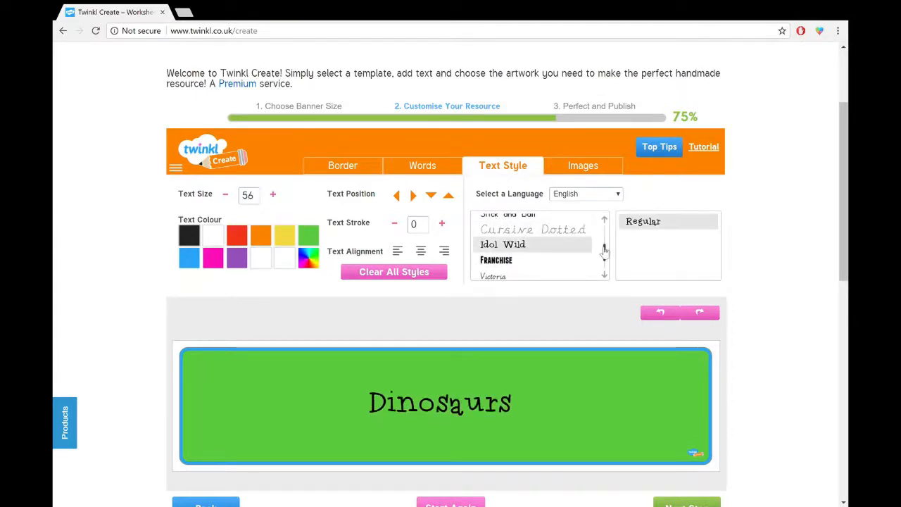
# Step: Colour the "Dinosaurs" text white and increase its size to 68
pyautogui.click(219, 237)
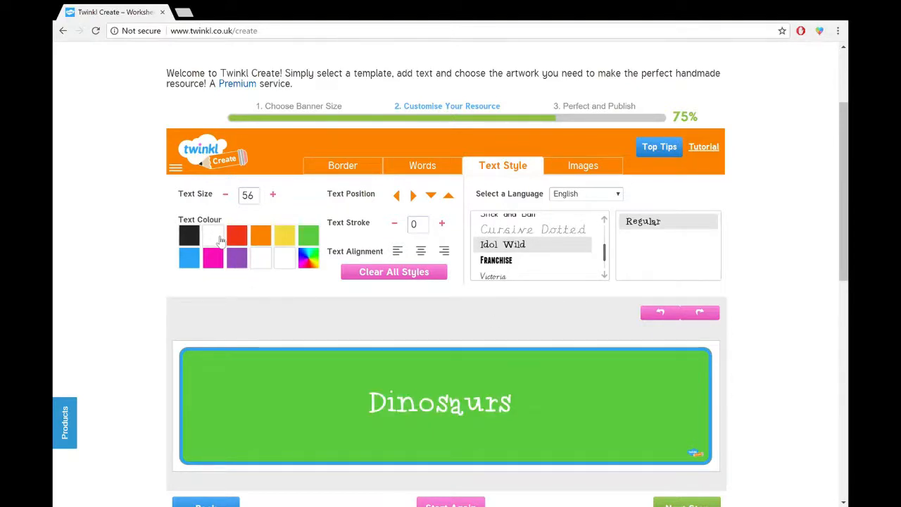
pyautogui.click(273, 195)
pyautogui.click(274, 195)
pyautogui.click(274, 195)
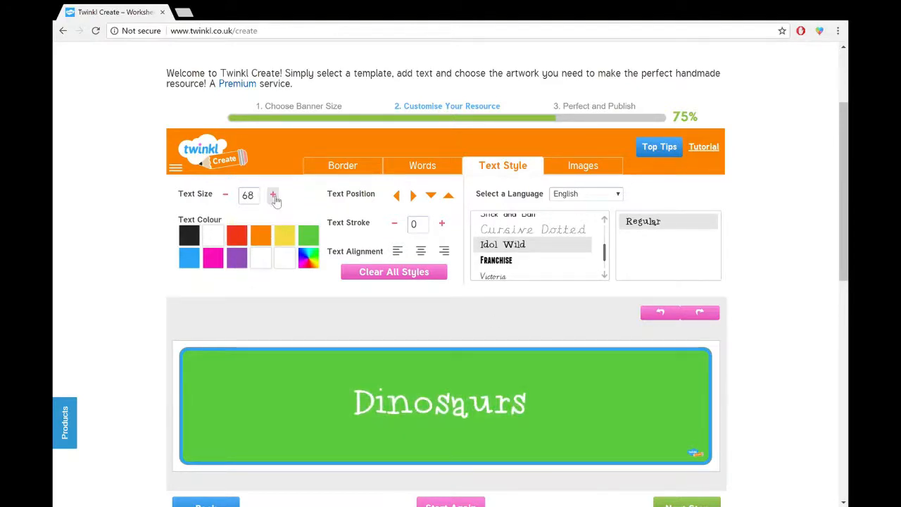
# Step: Insert the brown triceratops head from the Dinosaurs image category and place it to the left of the banner text
pyautogui.click(584, 168)
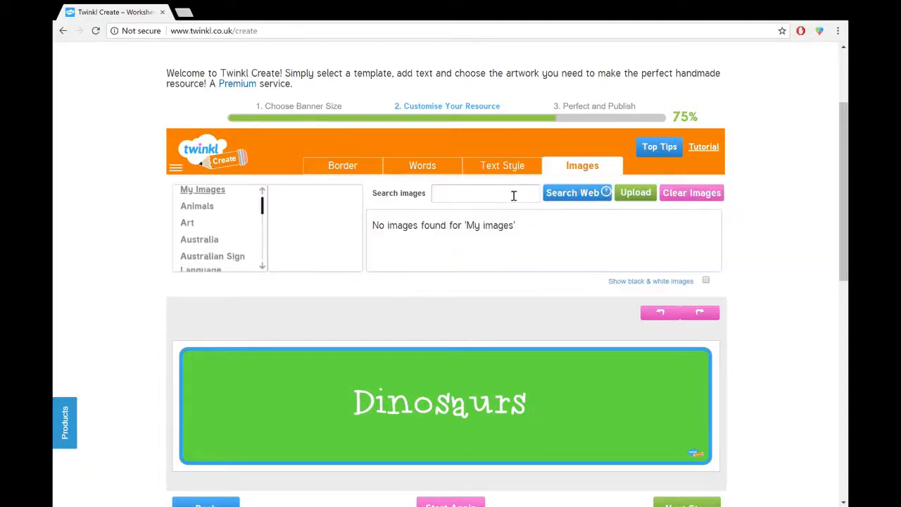
pyautogui.click(513, 195)
pyautogui.moveTo(265, 206); pyautogui.dragTo(264, 219)
pyautogui.click(211, 241)
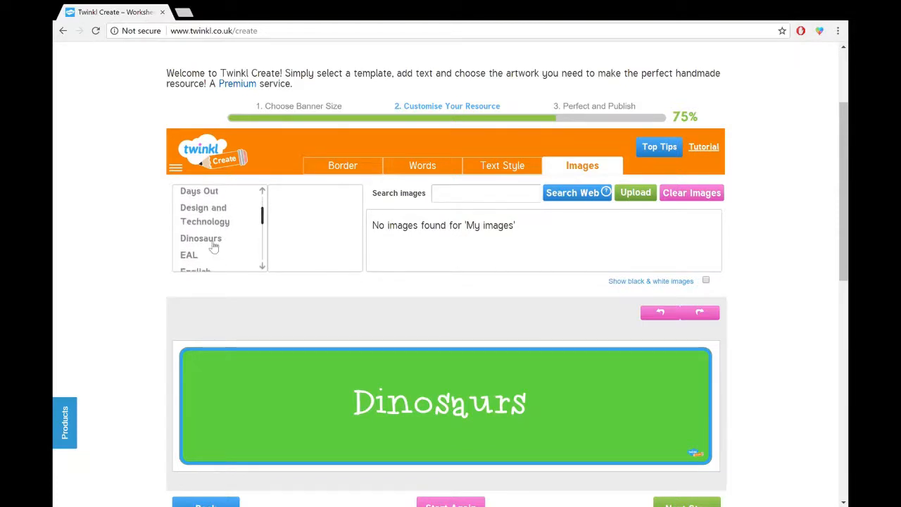
pyautogui.click(317, 204)
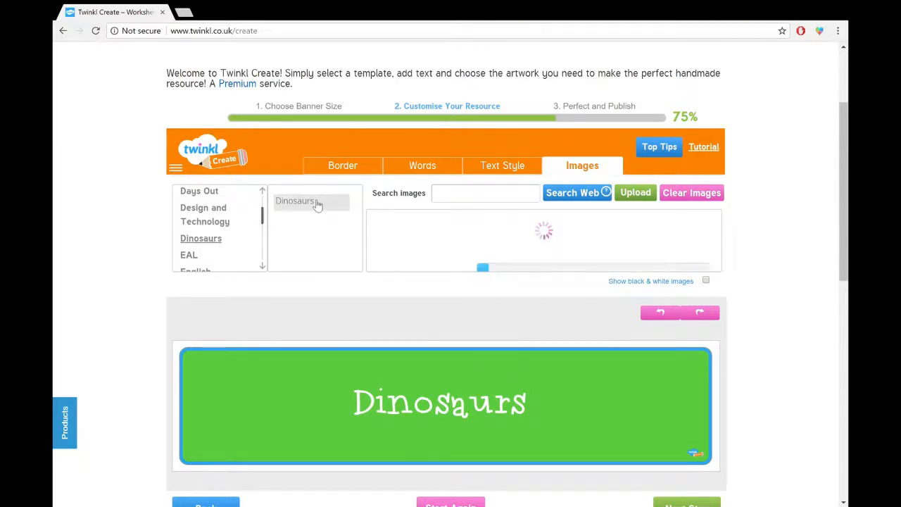
pyautogui.moveTo(714, 265)
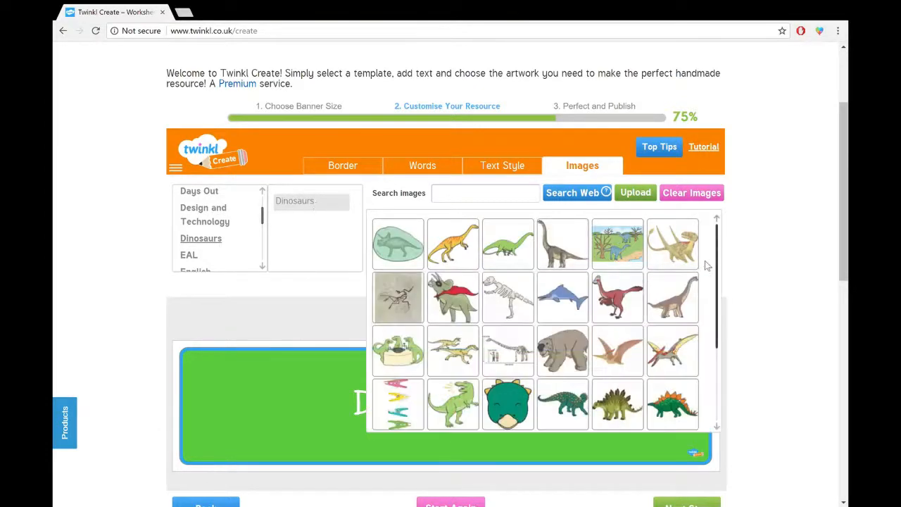
pyautogui.moveTo(718, 272); pyautogui.dragTo(723, 325)
pyautogui.click(568, 352)
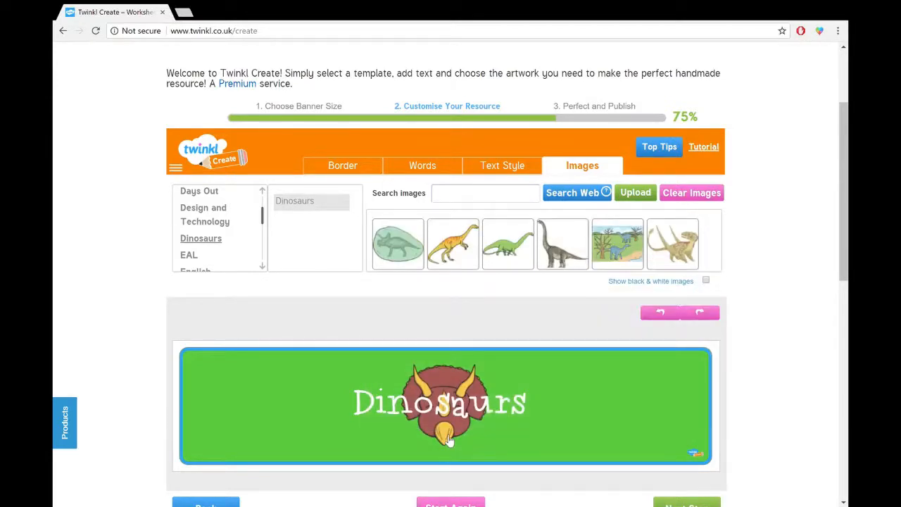
pyautogui.click(448, 439)
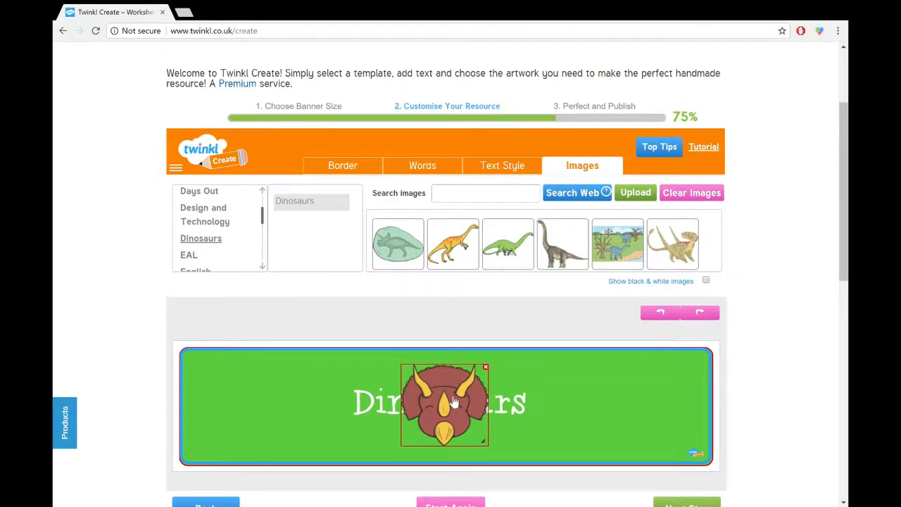
pyautogui.moveTo(454, 401); pyautogui.dragTo(286, 401)
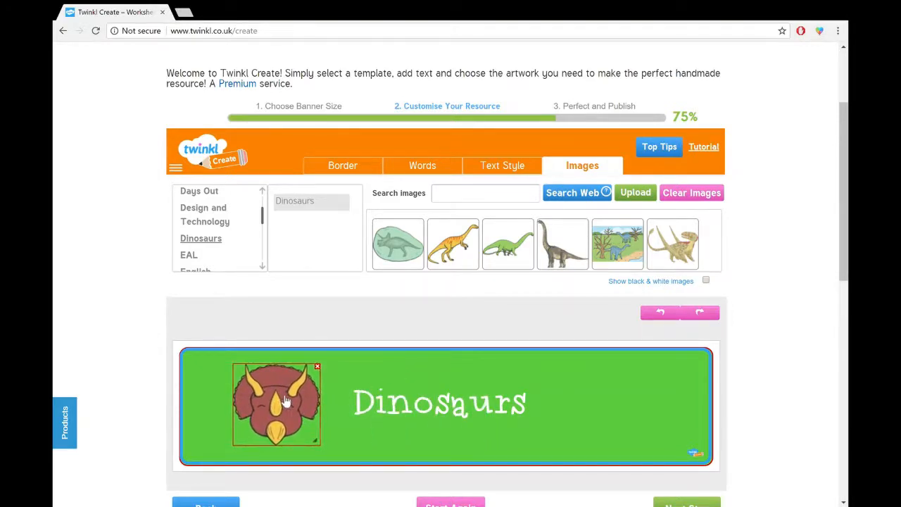
# Step: Insert the green T. rex head from the Dinosaurs image category into the banner
pyautogui.moveTo(703, 259)
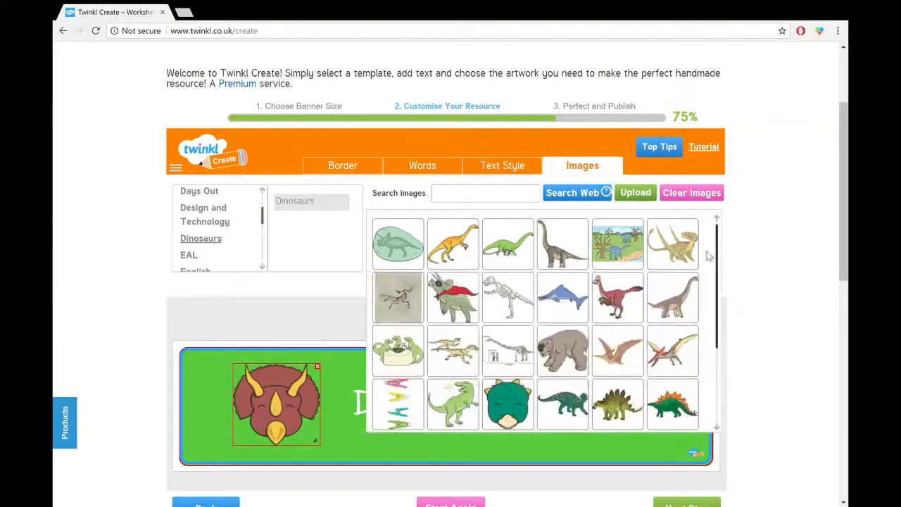
pyautogui.moveTo(717, 252); pyautogui.dragTo(708, 314)
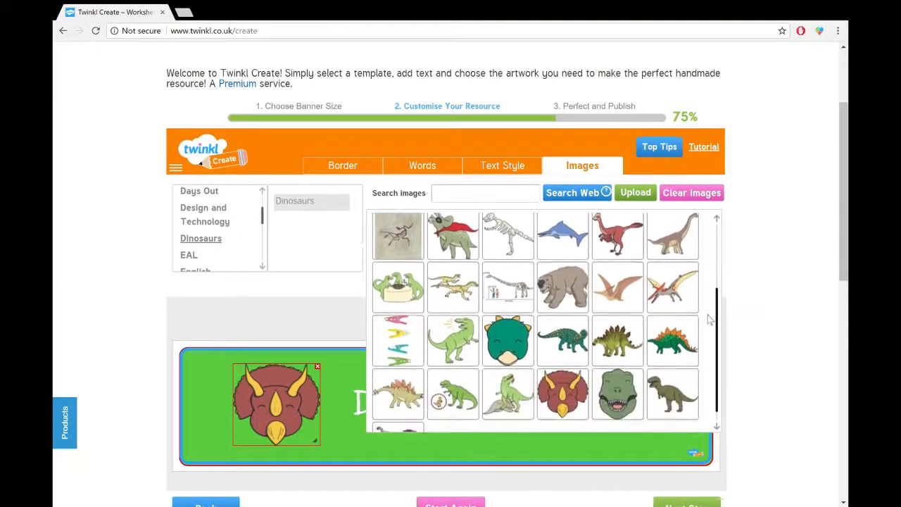
pyautogui.click(620, 343)
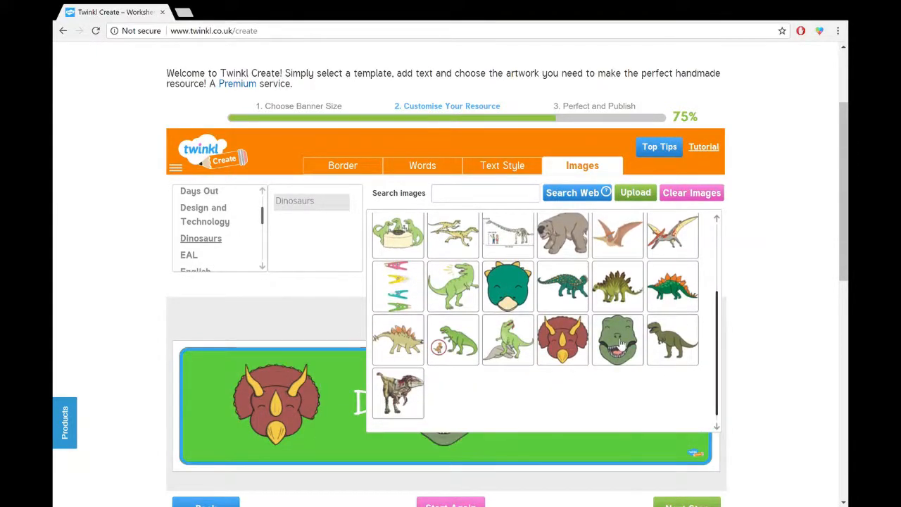
# Step: Place the green T. rex head to the right of the "Dinosaurs" banner text
pyautogui.click(463, 427)
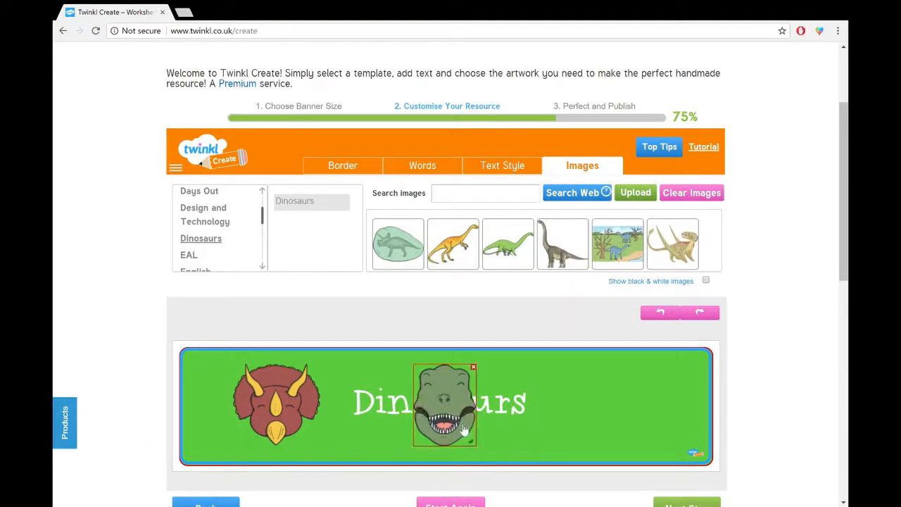
pyautogui.moveTo(451, 387); pyautogui.dragTo(614, 385)
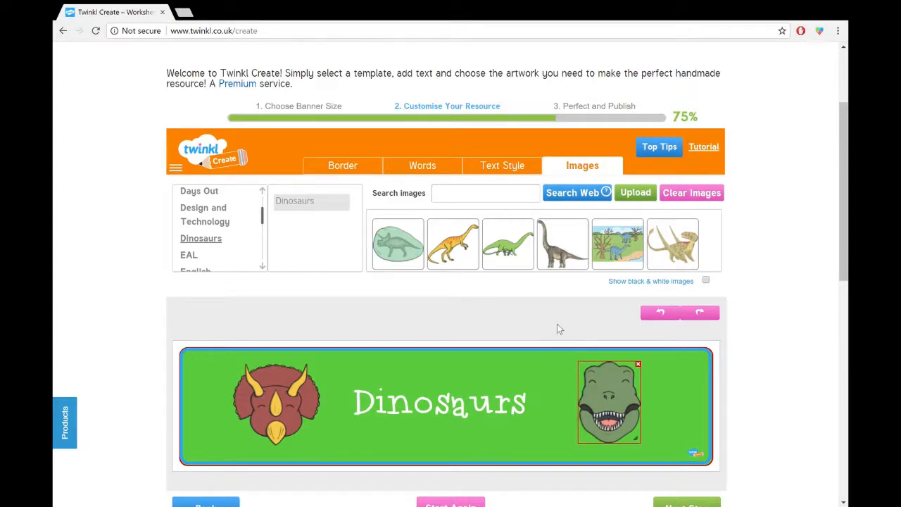
pyautogui.click(658, 378)
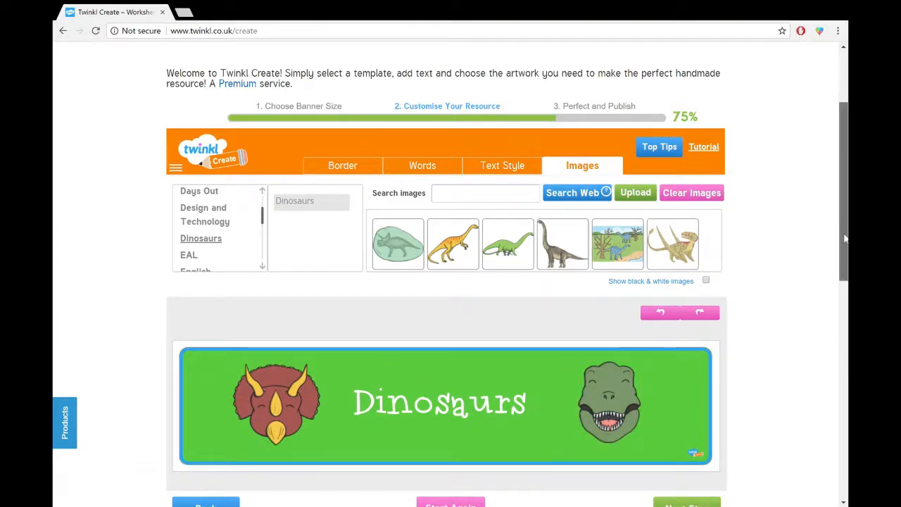
# Step: Proceed to the Perfect and Publish stage, name the resource "Dinosaurs Banner" and create it in the standard version
pyautogui.moveTo(844, 225); pyautogui.dragTo(844, 245)
pyautogui.click(686, 457)
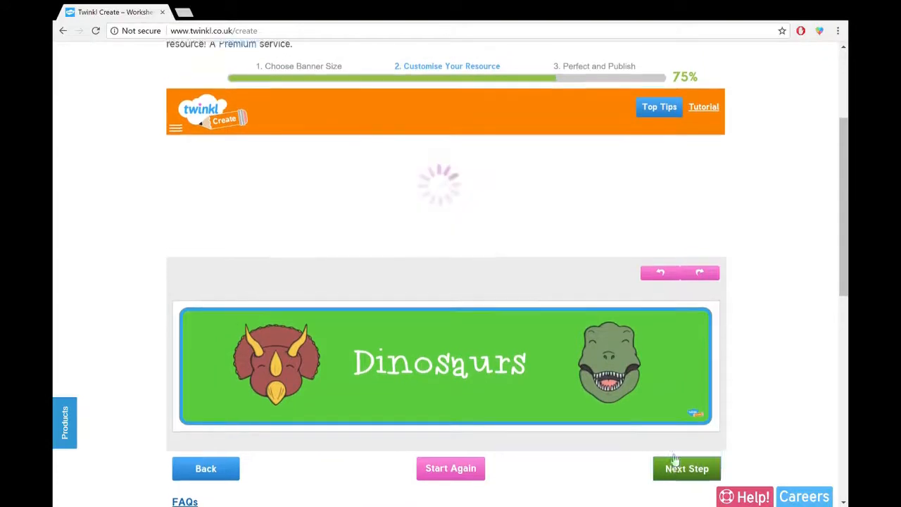
pyautogui.write('Dinosaurs')
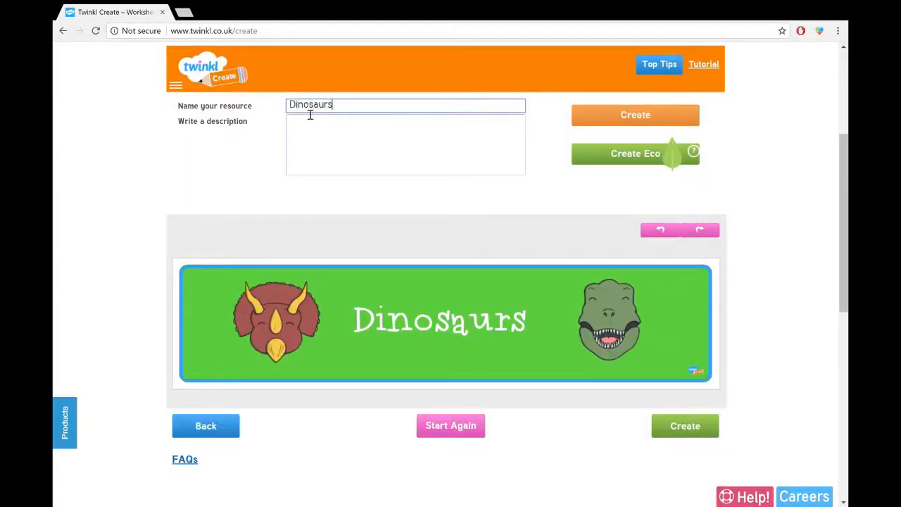
pyautogui.write(' Banner')
pyautogui.click(597, 118)
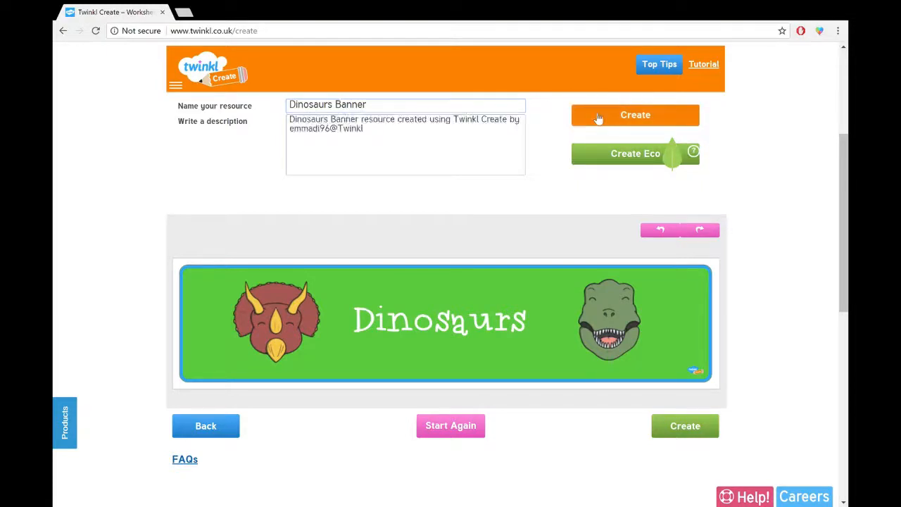